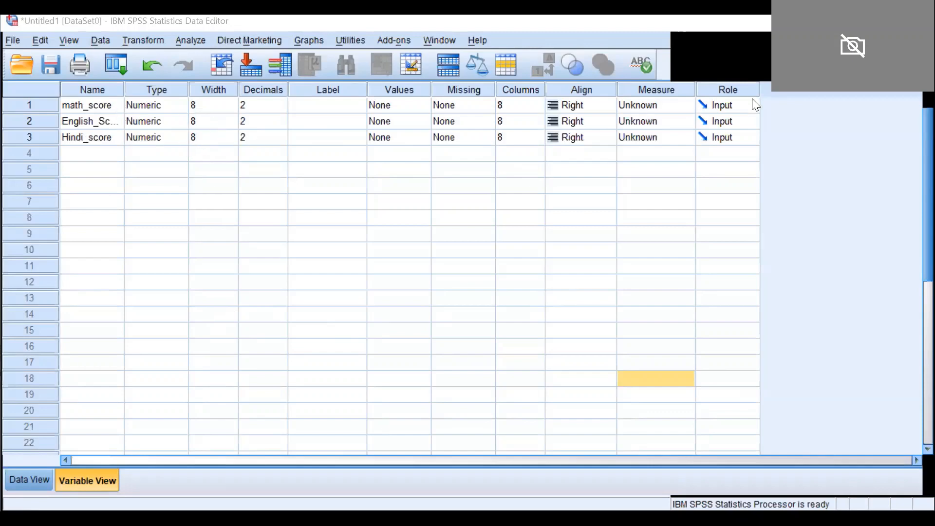
Set the measurement level of math_score, English_Score and Hindi_score to Scale
left_click(626, 107)
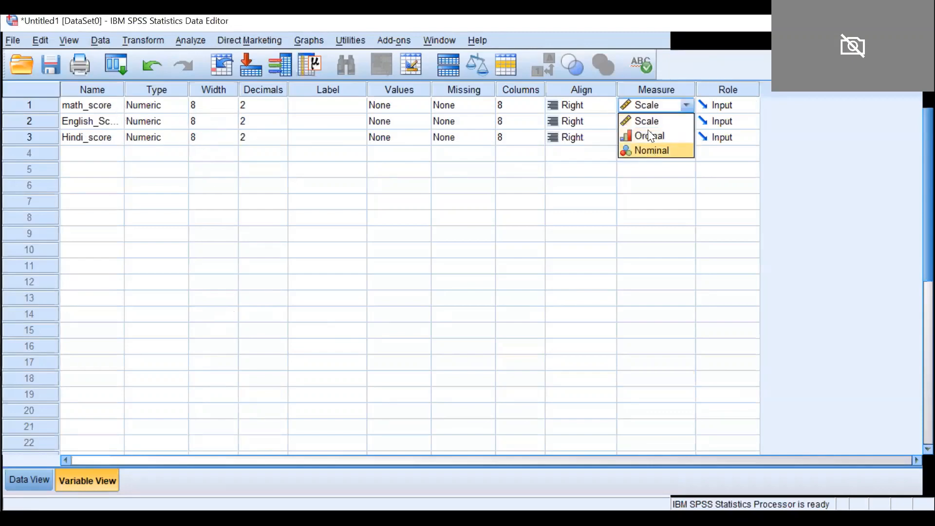
left_click(644, 120)
left_click(638, 121)
left_click(643, 138)
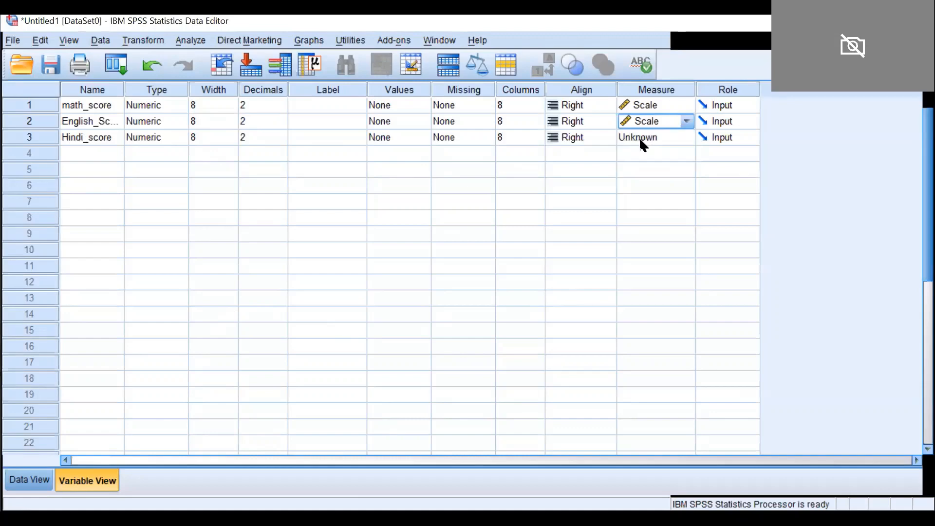
left_click(639, 137)
left_click(639, 153)
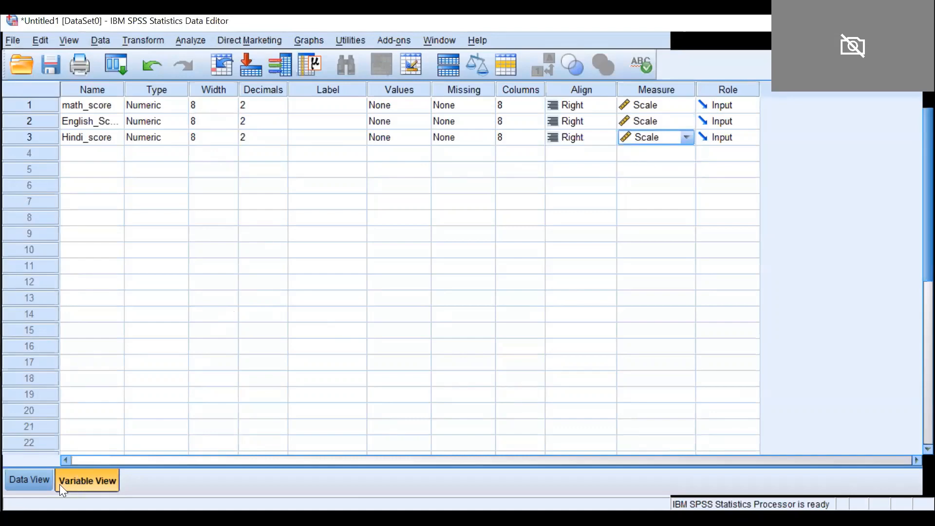
Review the entered scores and the variable definitions, finishing on the data values
left_click(23, 480)
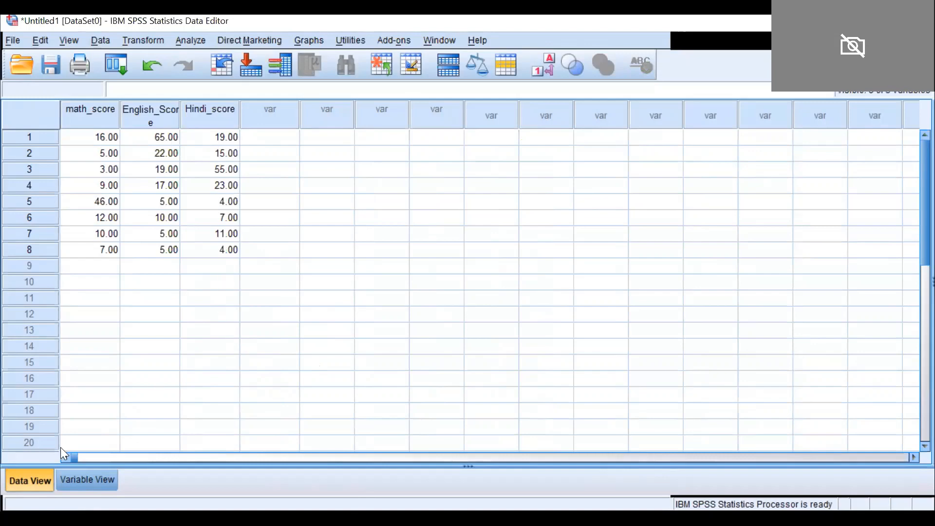
left_click(74, 482)
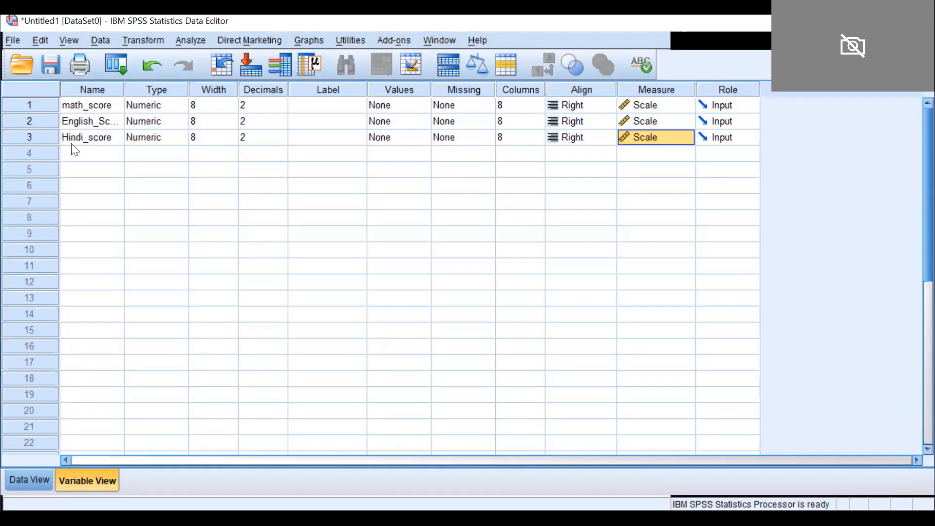
left_click(34, 483)
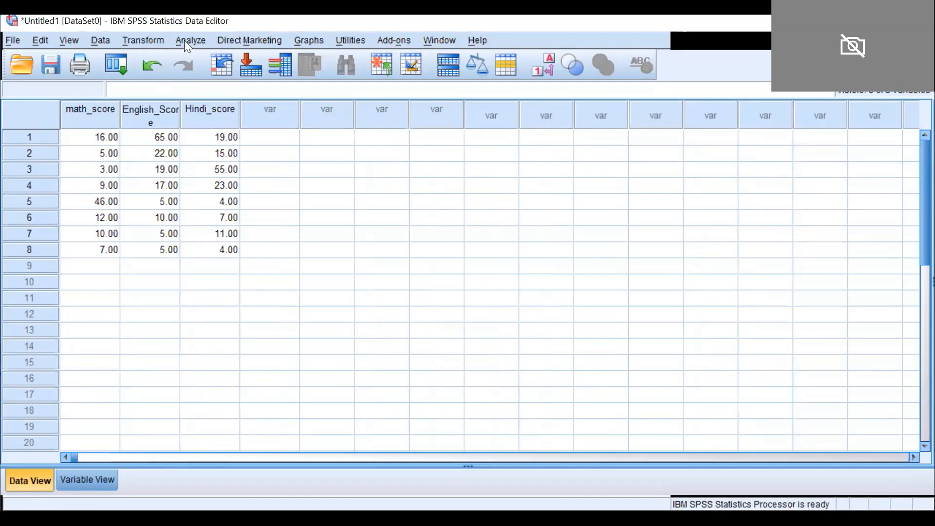
Start an Explore analysis with math_score, English_Score and Hindi_score as the dependent variables
left_click(198, 42)
mouse_move(214, 75)
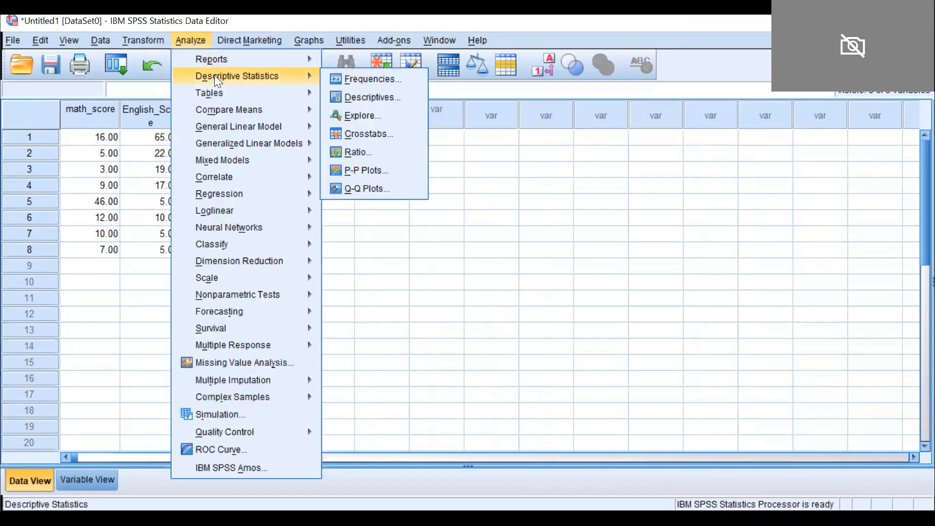
left_click(366, 115)
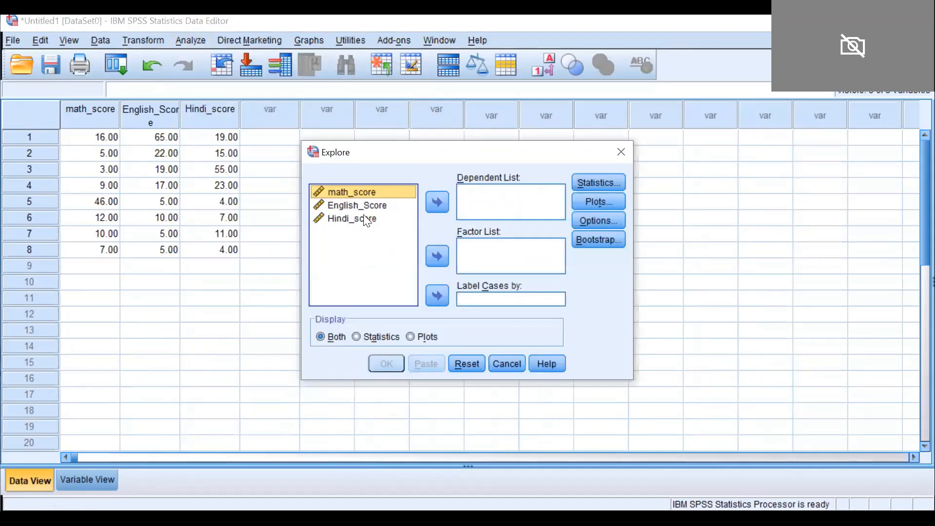
left_click(364, 217, "shift")
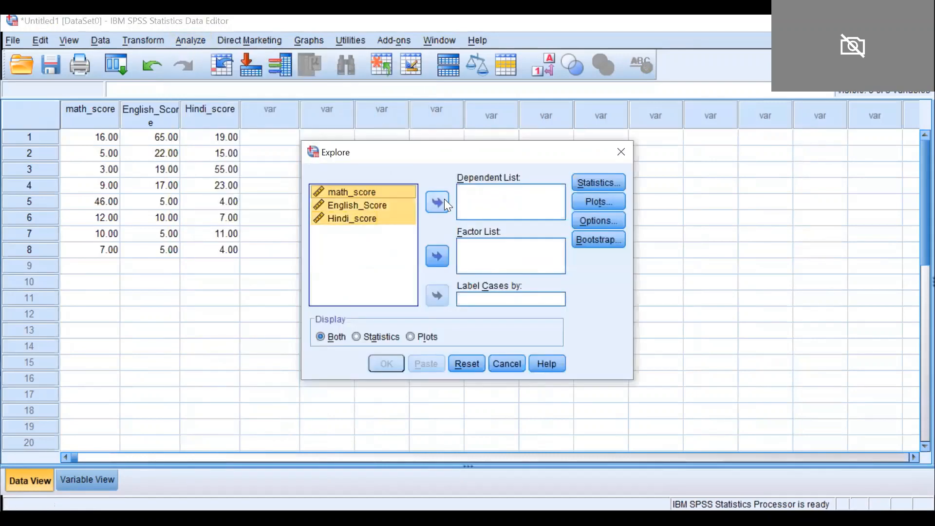
left_click(441, 203)
Turn off boxplots and stem-and-leaf, enable normality plots with tests, and run the Explore analysis
left_click(588, 200)
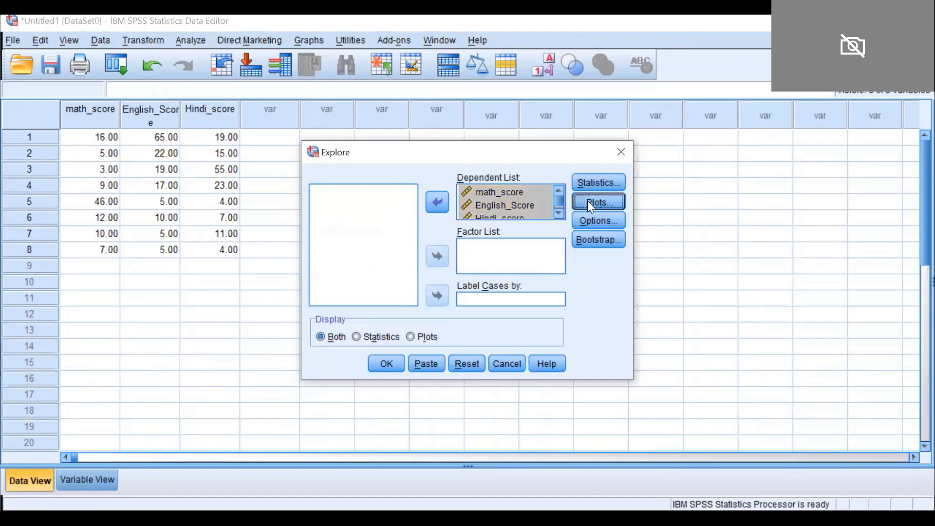
left_click(495, 195)
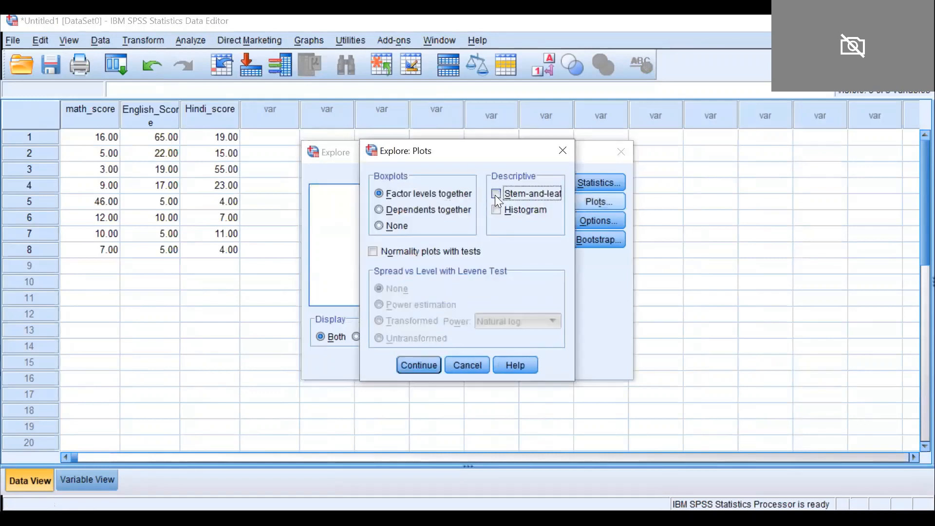
left_click(378, 226)
left_click(373, 250)
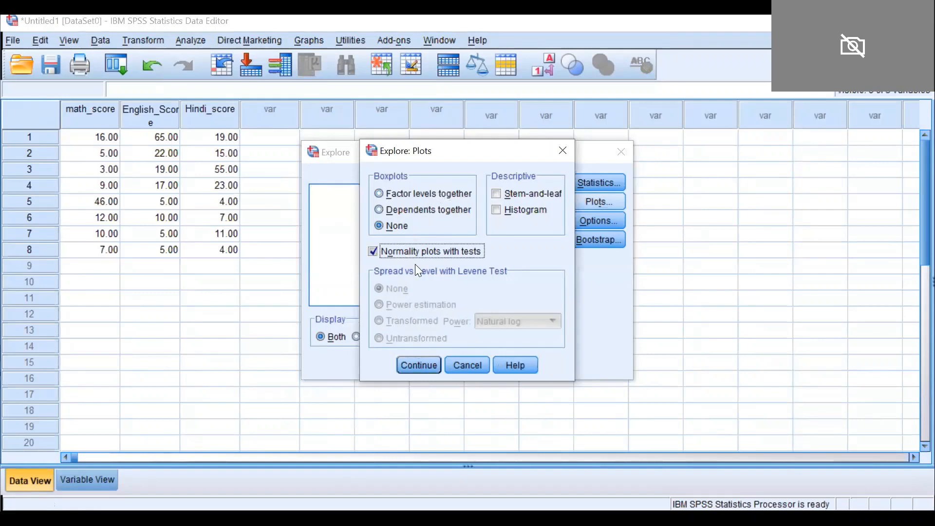
left_click(417, 363)
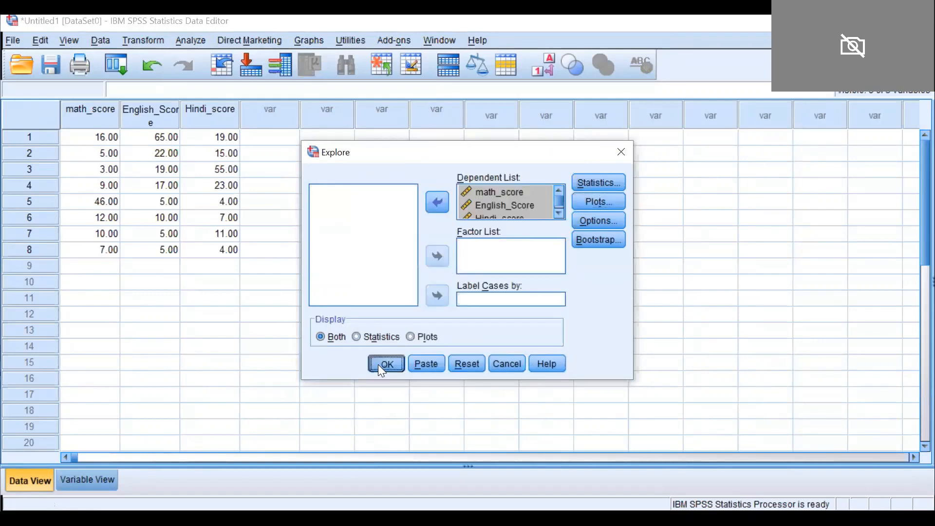
left_click(381, 366)
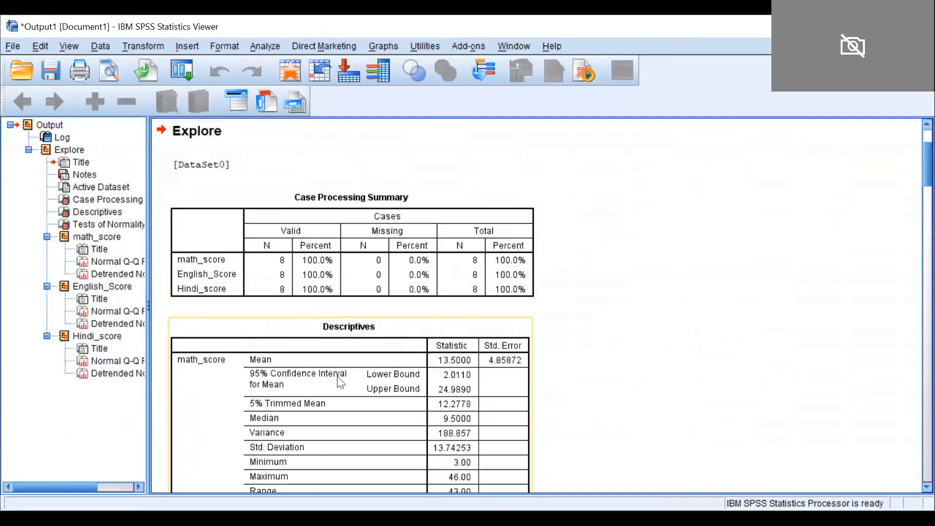
Examine the Descriptives and Tests of Normality tables in the Explore output
scroll(341, 382, "down", 3)
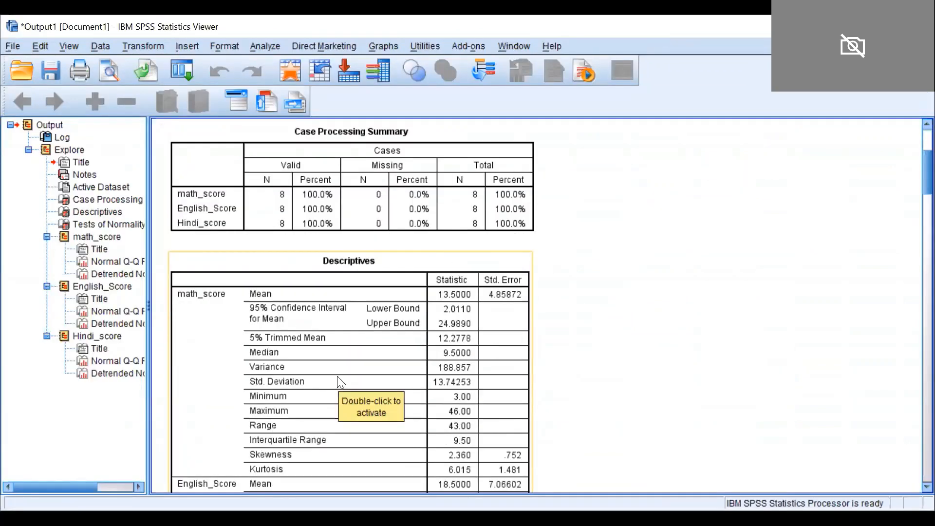
left_click(451, 385)
scroll(308, 353, "down", 15)
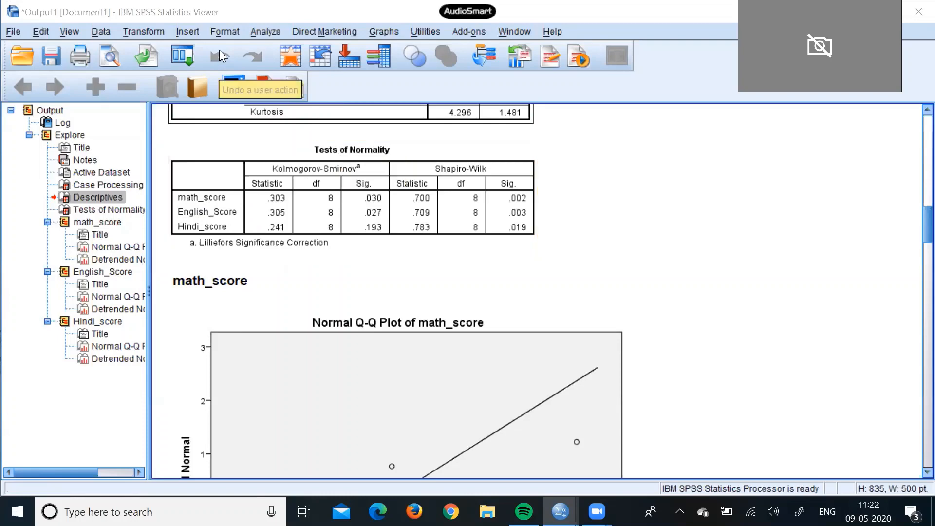
Start a Compute Variable transformation with Log_mathscore as the target variable
left_click(160, 33)
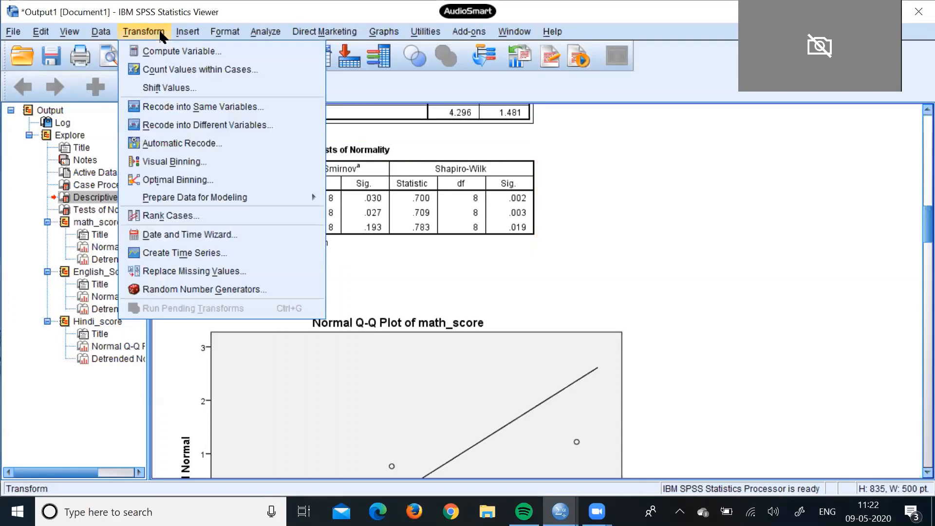
left_click(184, 52)
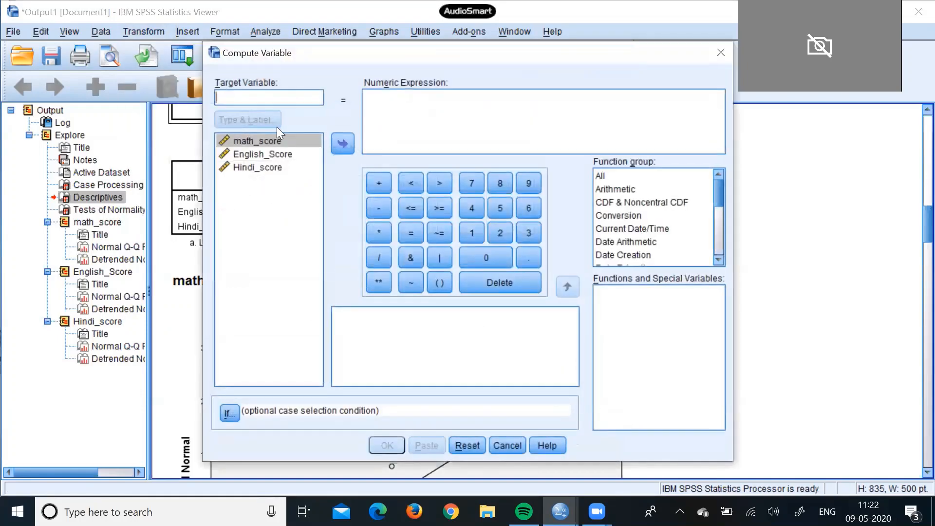
type("L")
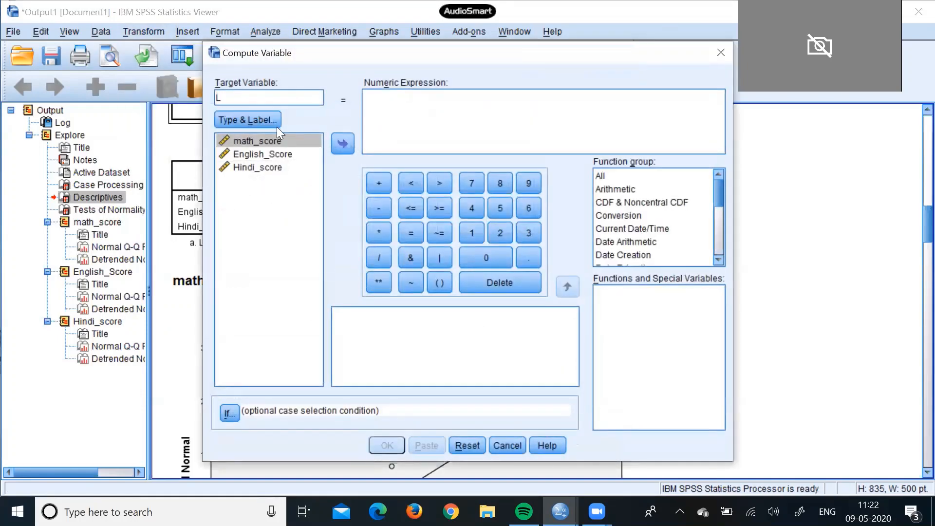
type("og_mathscore")
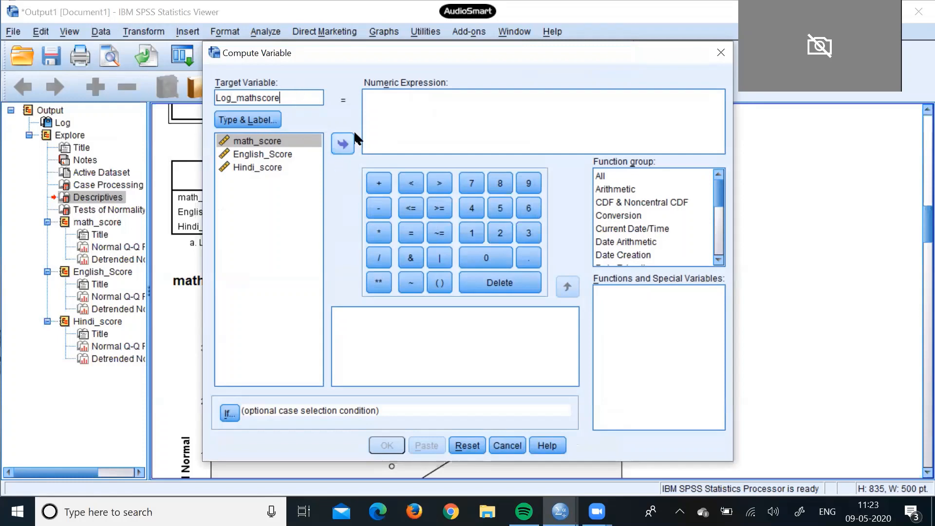
left_click(374, 105)
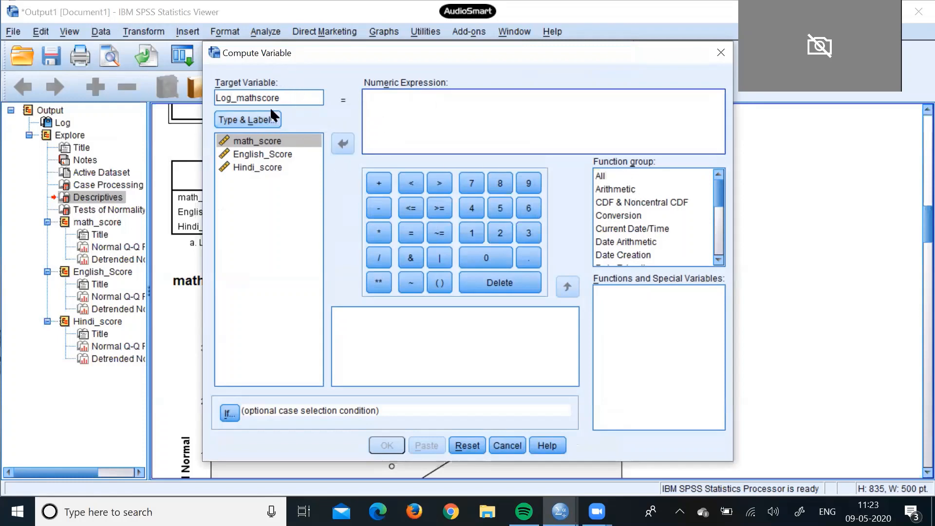
left_click(281, 98)
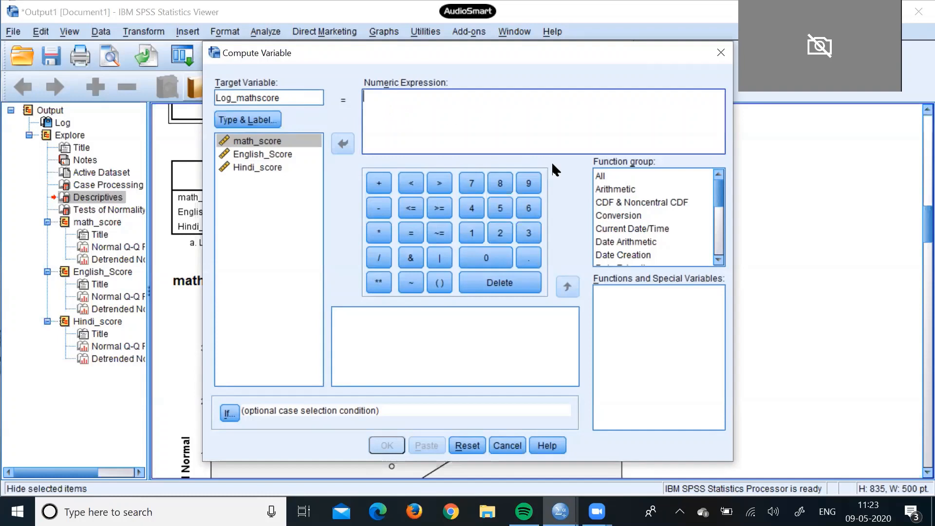
Define the numeric expression as LG10(math_score) using the Lg10 function and compute the new variable
left_click(628, 176)
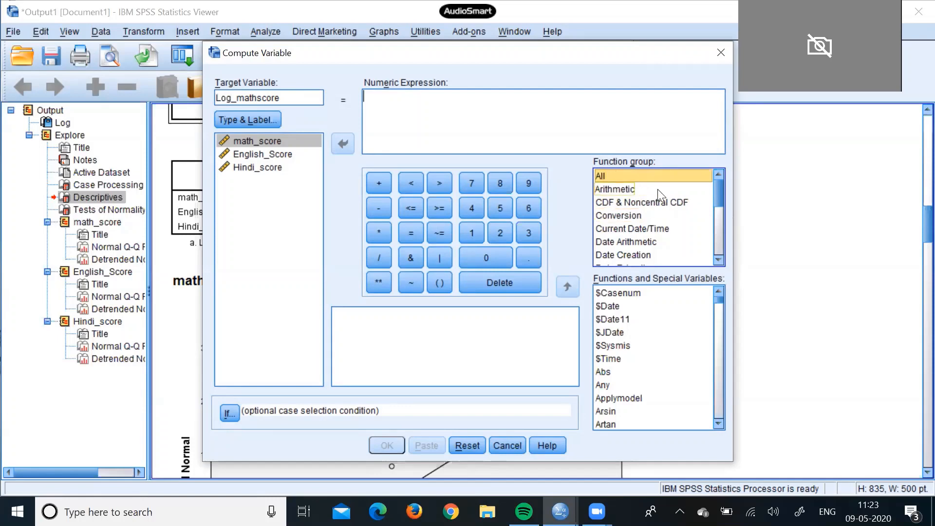
left_click_drag(720, 300, 712, 353)
scroll(636, 322, "down", 1)
scroll(639, 352, "down", 2)
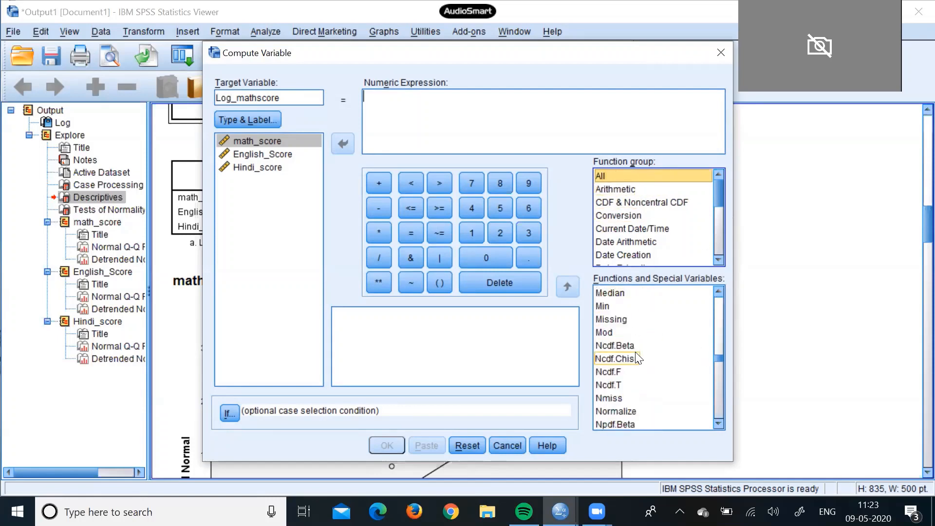
scroll(633, 345, "up", 3)
double_click(611, 294)
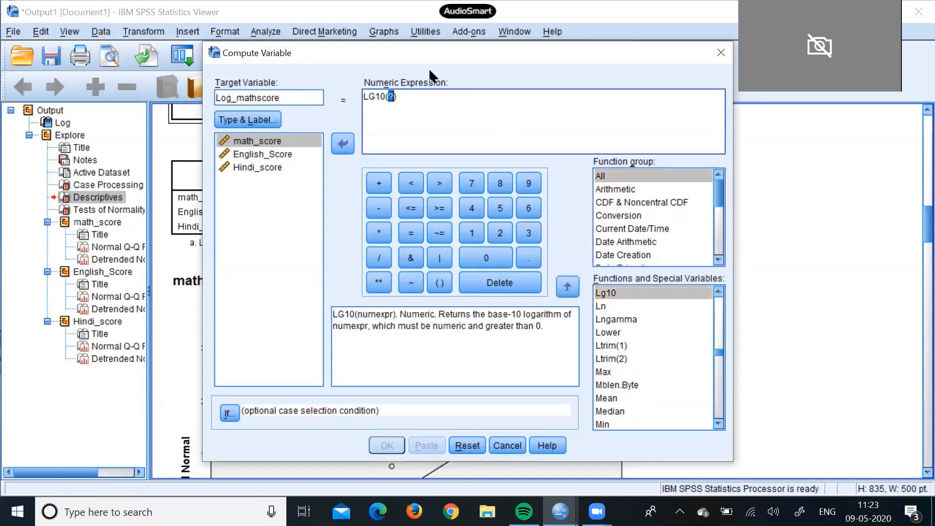
double_click(254, 140)
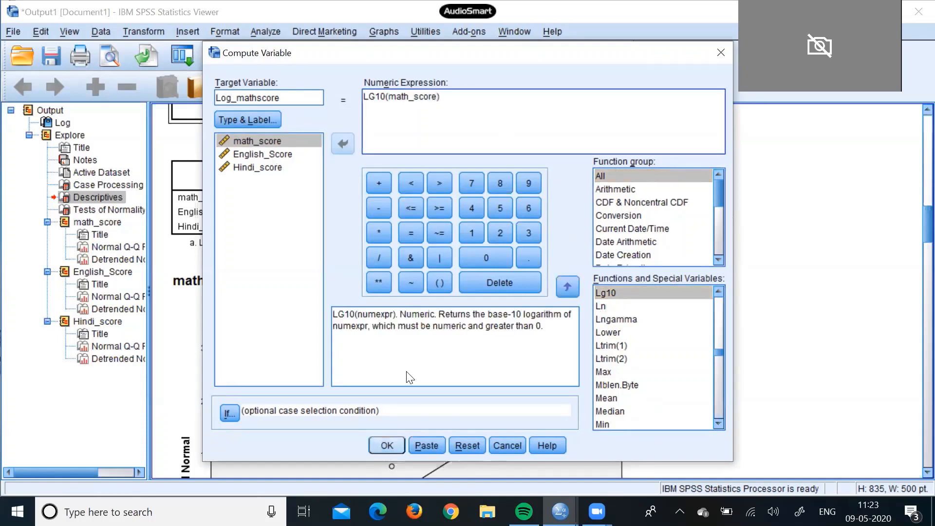
key("Return")
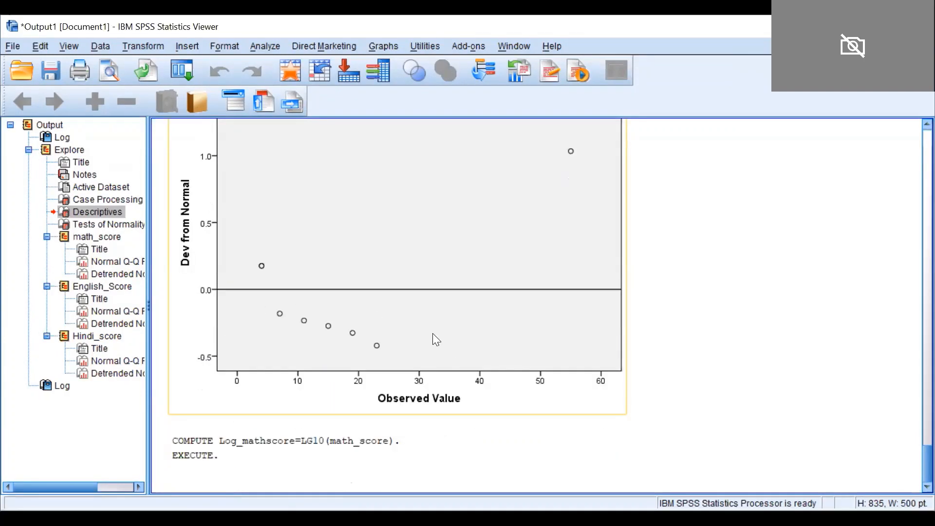
Review the Descriptives and Tests of Normality tables in the output and the computed Log_mathscore column in the dataset
scroll(433, 334, "up", 15)
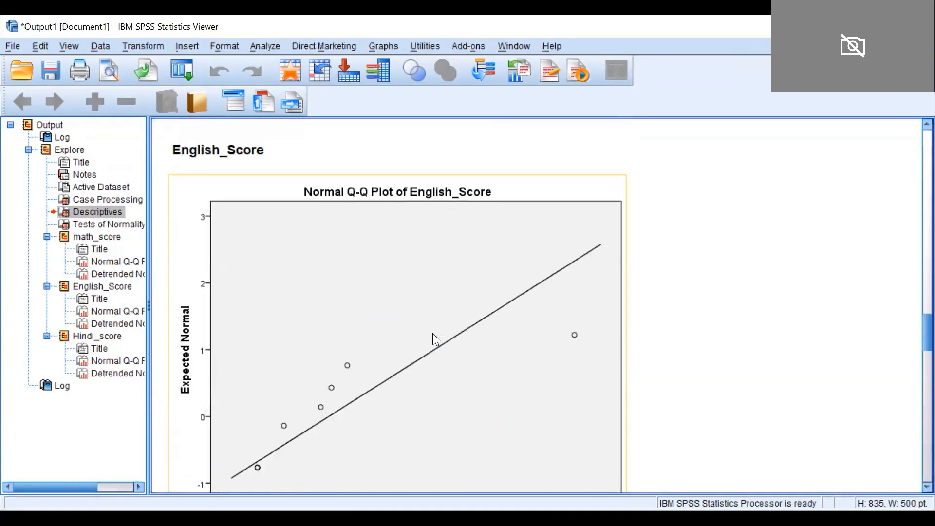
scroll(436, 339, "up", 12)
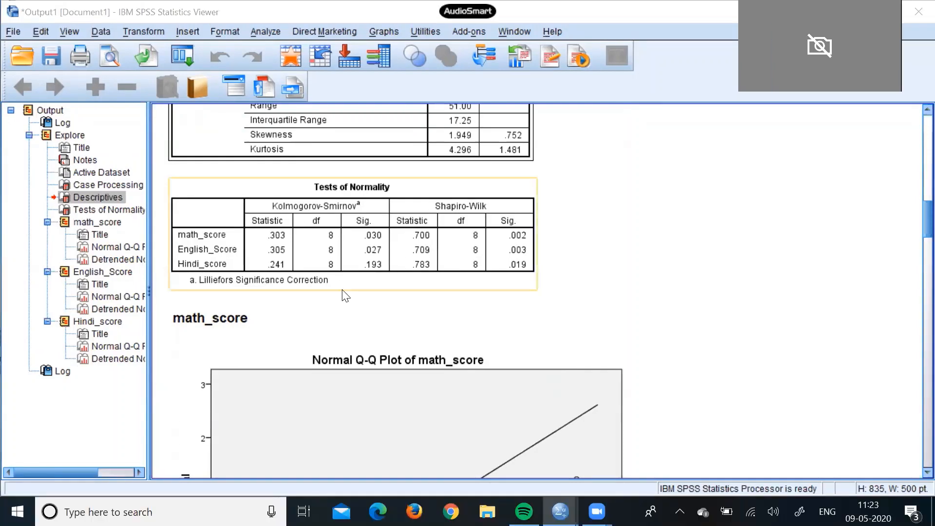
scroll(341, 308, "up", 10)
scroll(342, 295, "up", 3)
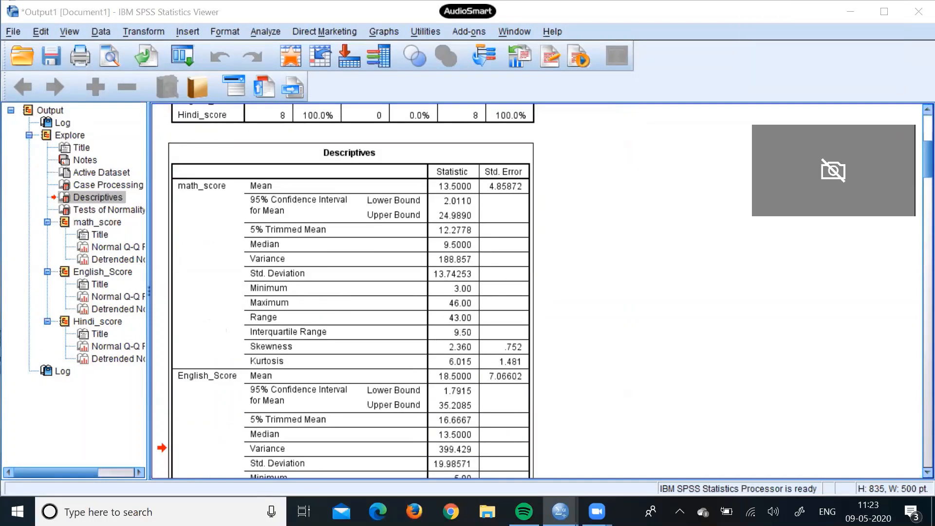
key("alt+Tab")
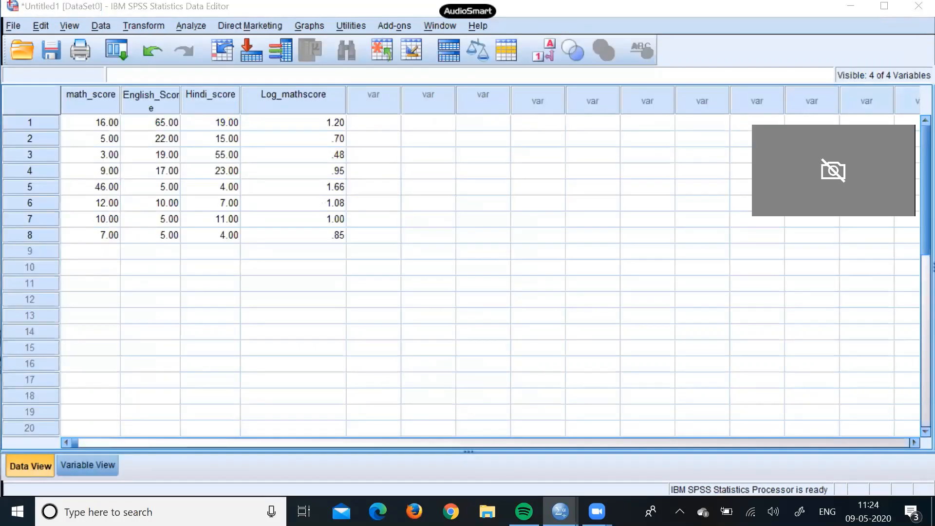
key("alt+Tab")
scroll(398, 324, "up", 4)
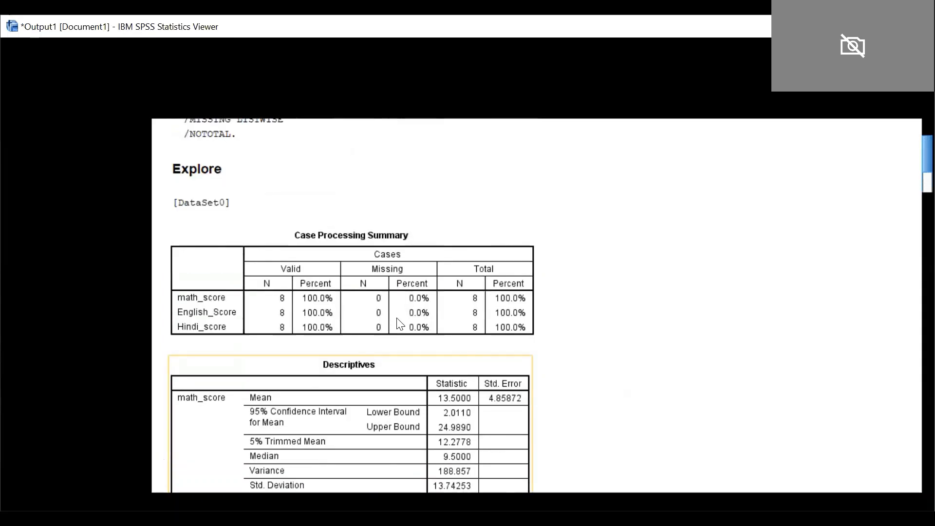
scroll(399, 324, "down", 10)
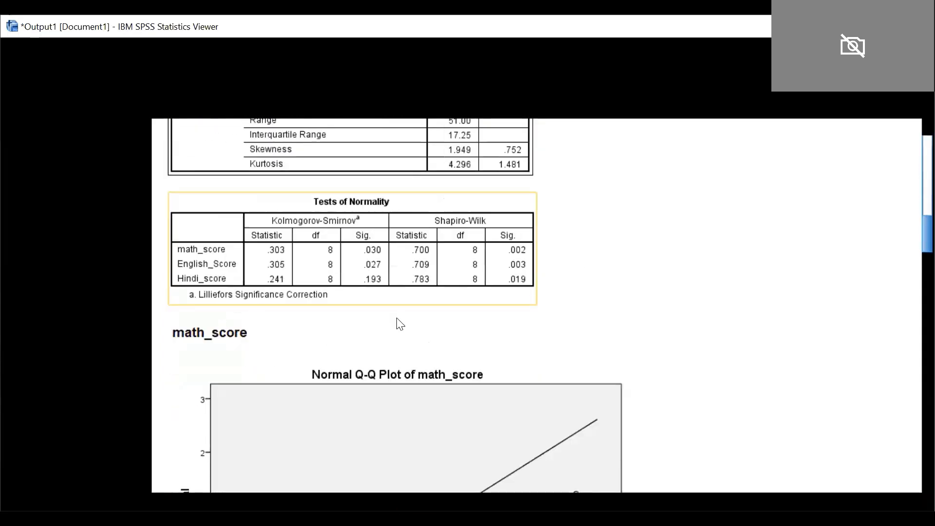
scroll(400, 324, "up", 4)
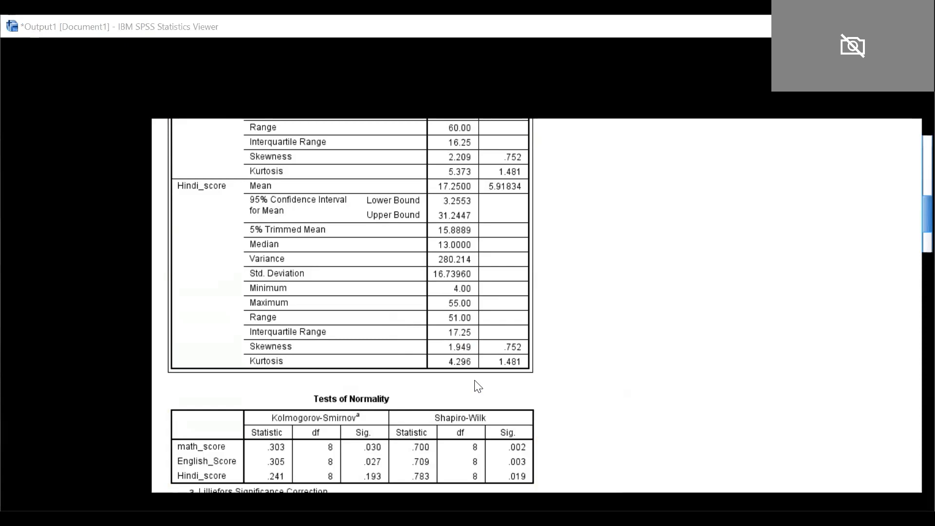
left_click(475, 382)
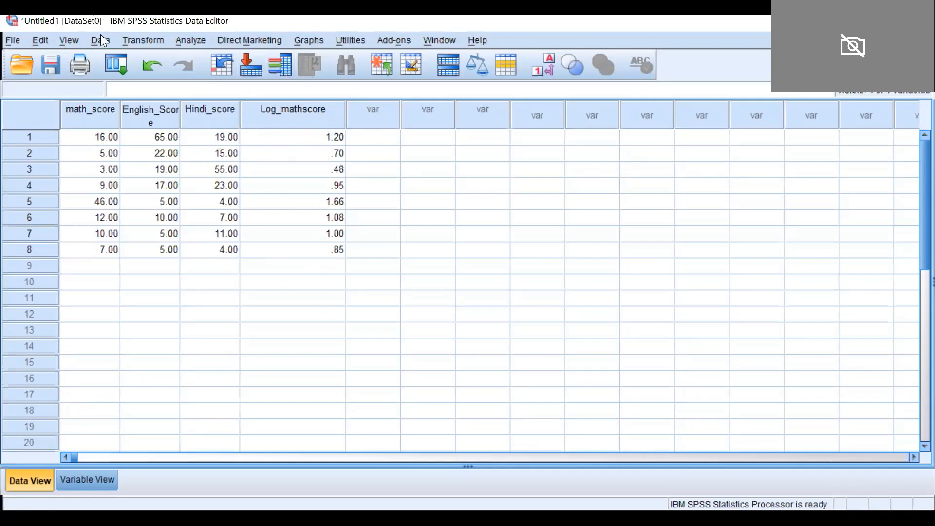
Set up an Explore analysis with Log_mathscore as the only dependent variable, removing math_score, English_Score and Hindi_score from the dependent list
left_click(194, 39)
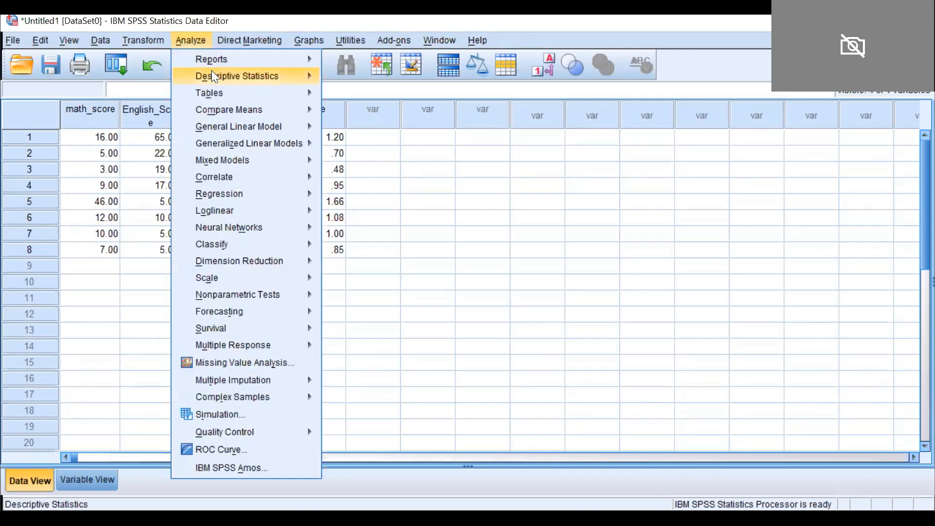
mouse_move(213, 74)
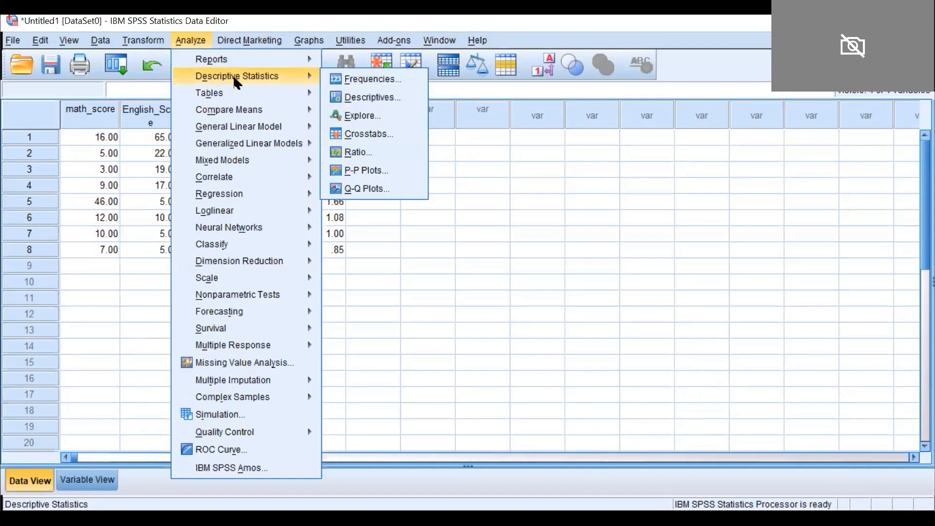
left_click(361, 114)
left_click(494, 187)
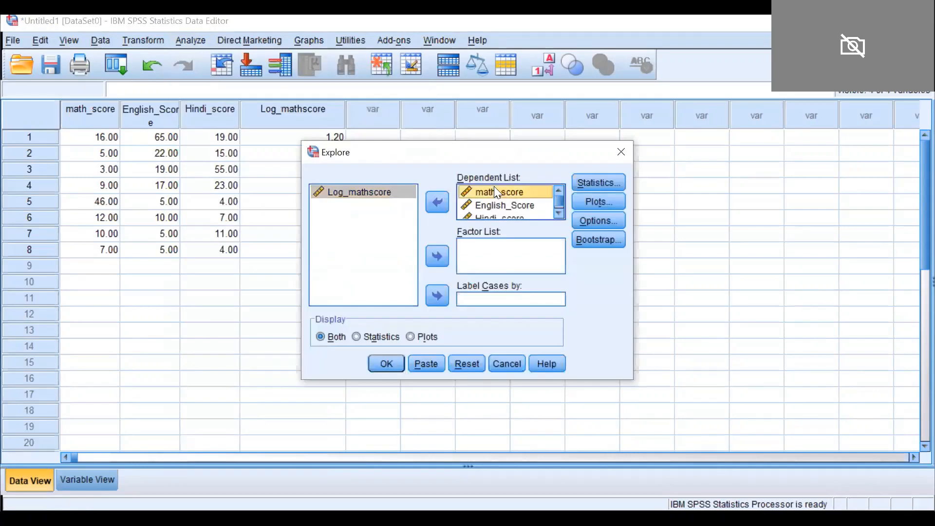
key("ctrl+a")
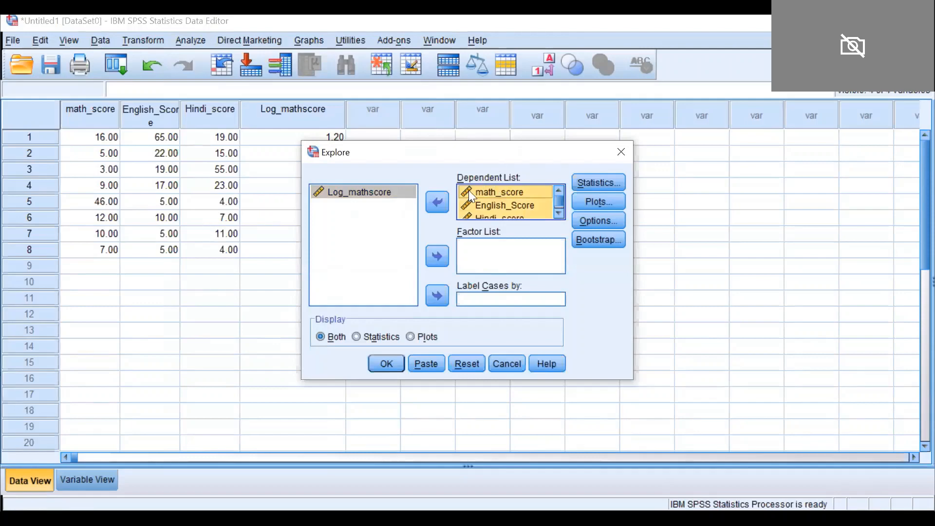
left_click(430, 207)
left_click(359, 233)
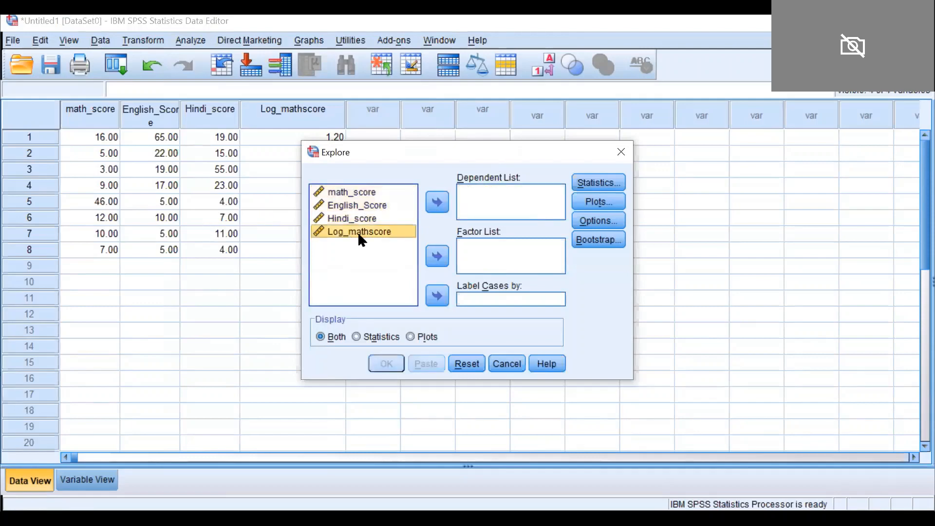
left_click(431, 205)
Keep normality plots with tests enabled and boxplots set to None, and run the Explore analysis
left_click(576, 201)
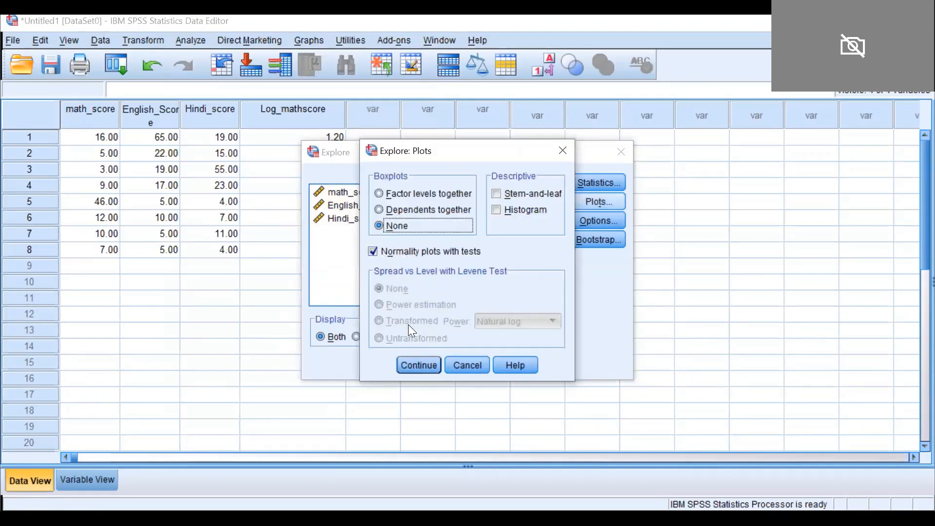
left_click(419, 370)
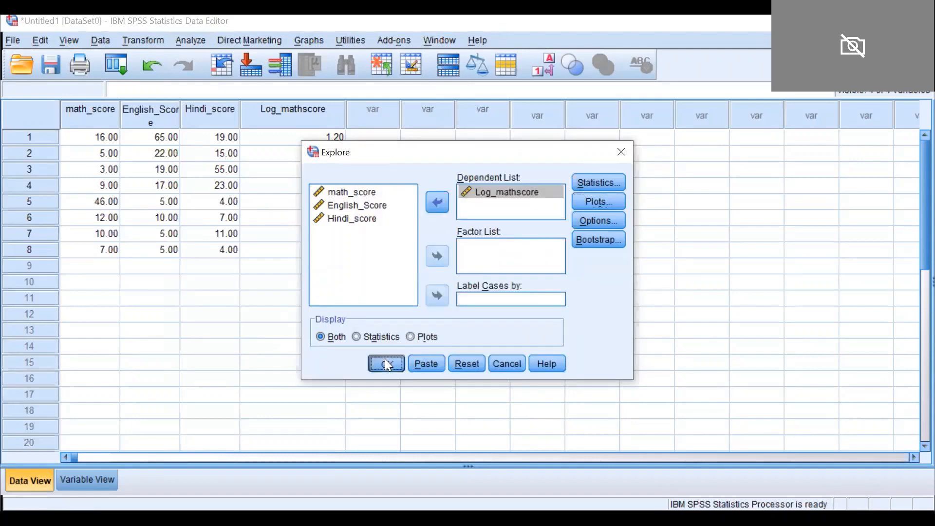
left_click(387, 365)
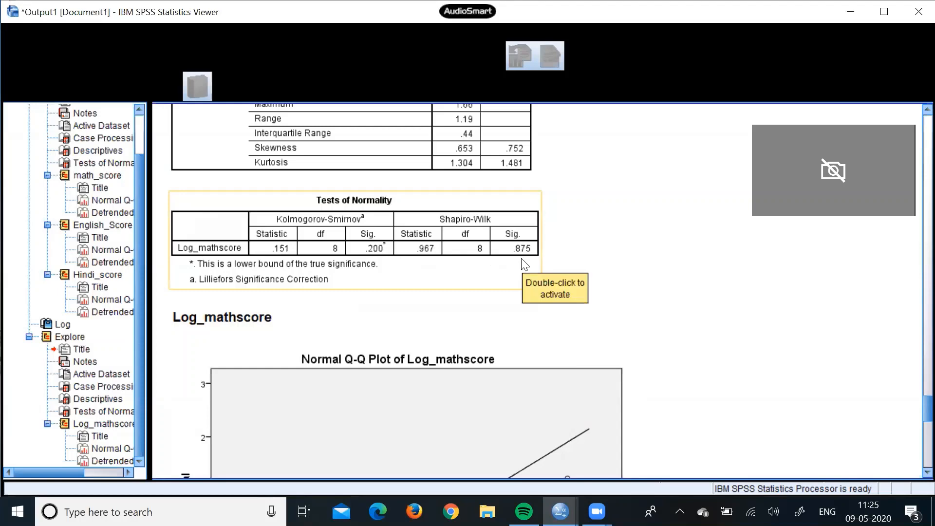
Compare the Tests of Normality table for the original scores with the one for Log_mathscore in the output
scroll(521, 265, "up", 20)
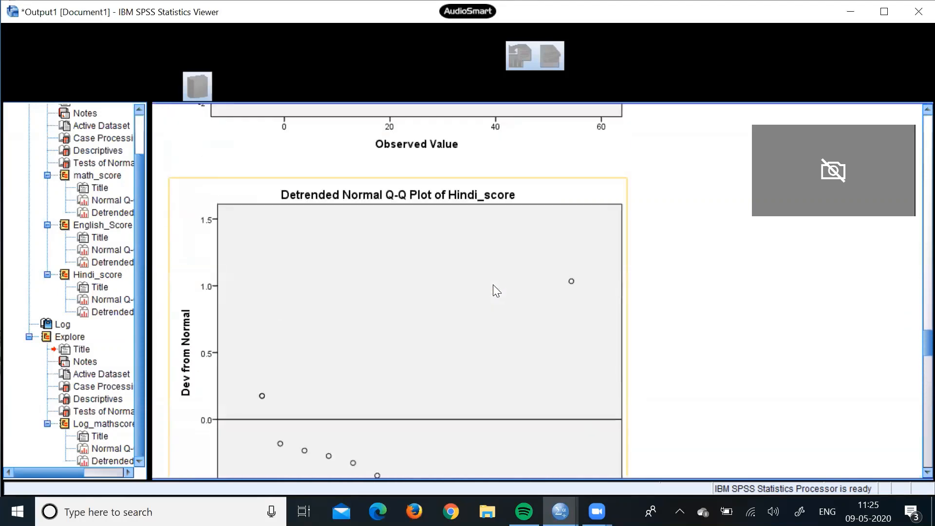
scroll(493, 286, "up", 20)
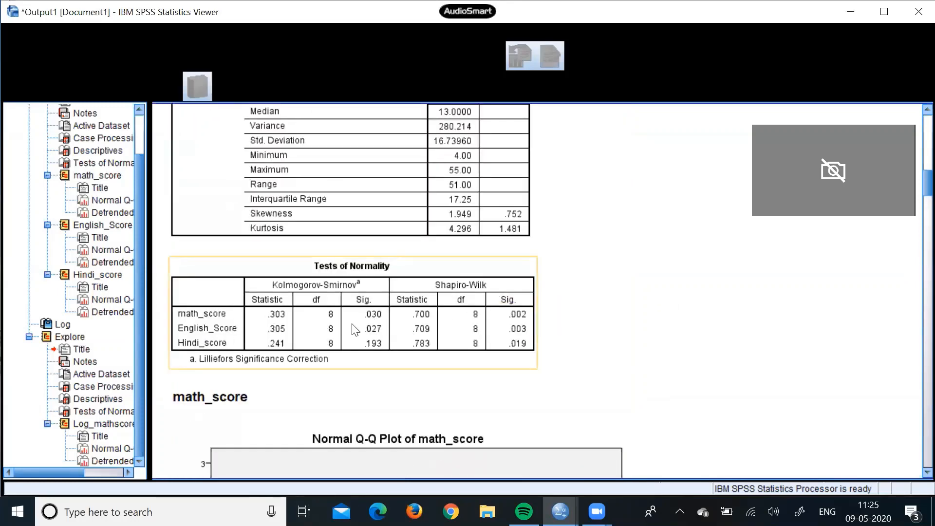
scroll(615, 330, "down", 20)
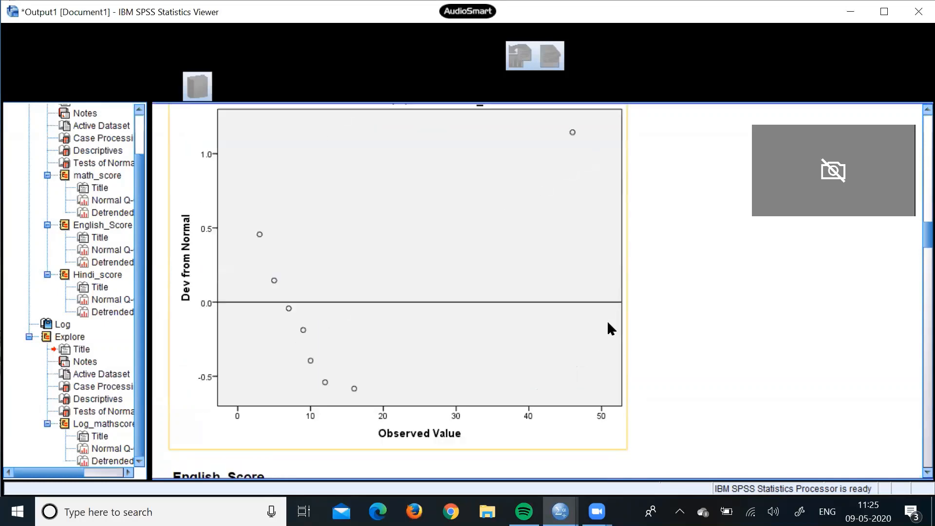
scroll(599, 320, "down", 20)
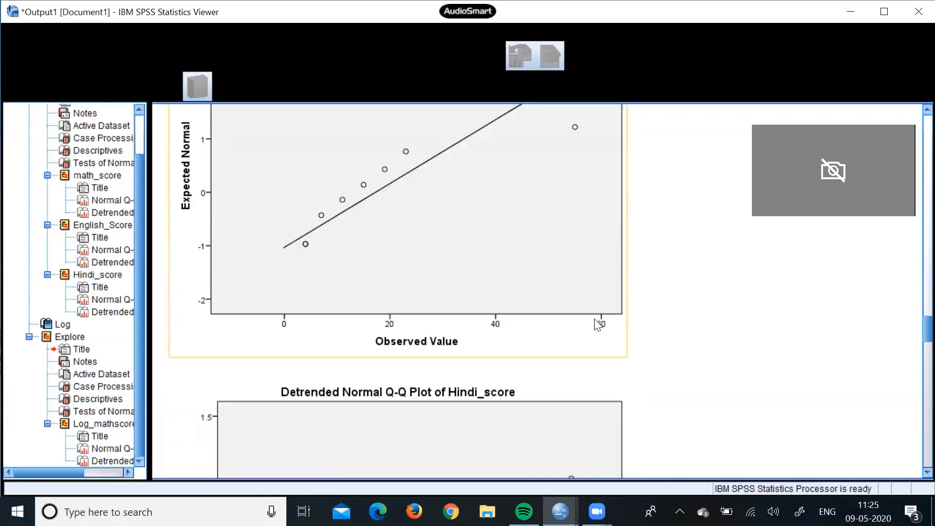
scroll(546, 329, "down", 12)
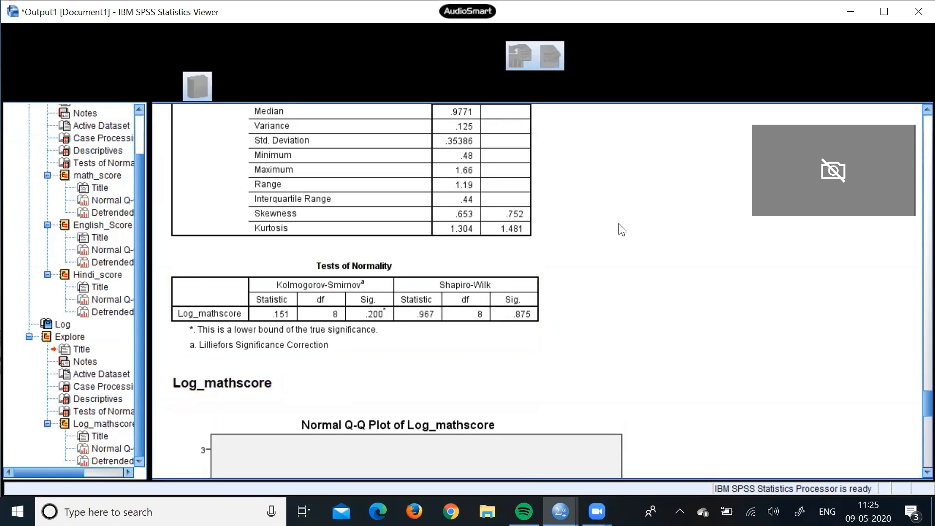
Close the output viewer without saving its contents
left_click(917, 12)
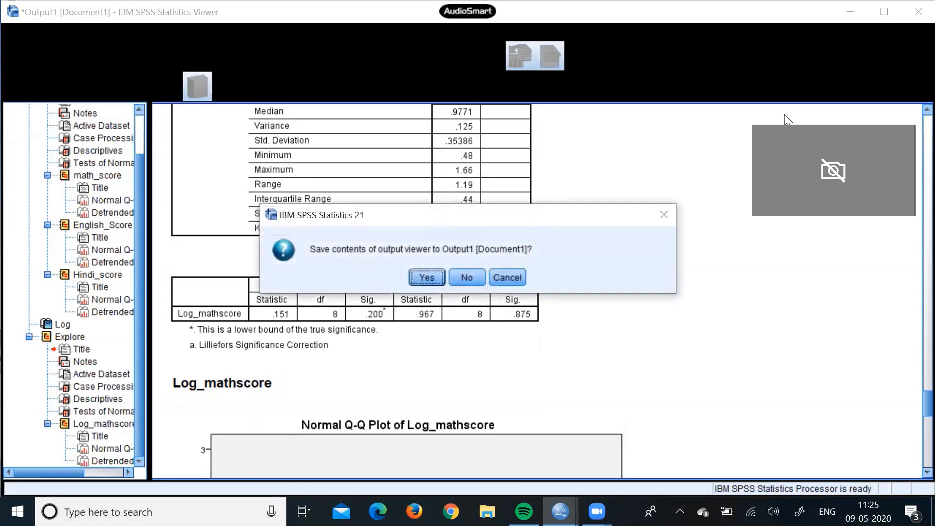
left_click(468, 279)
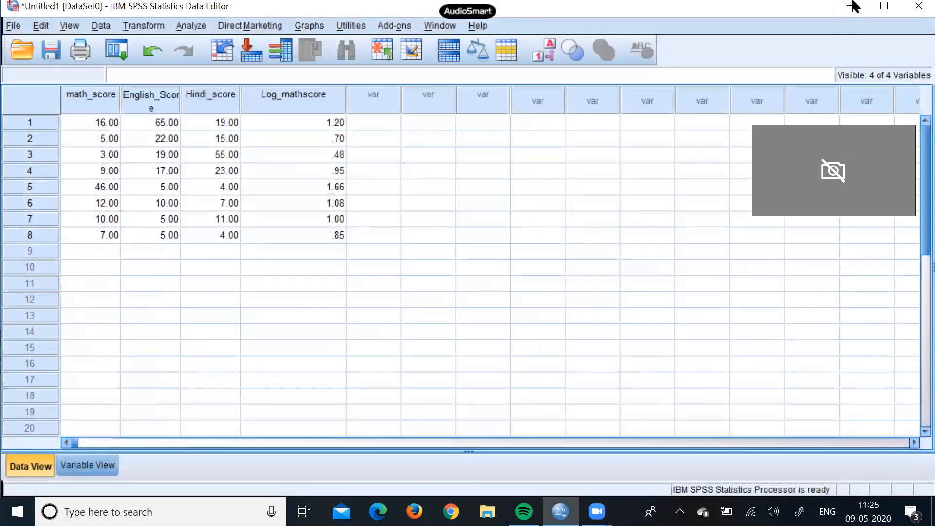